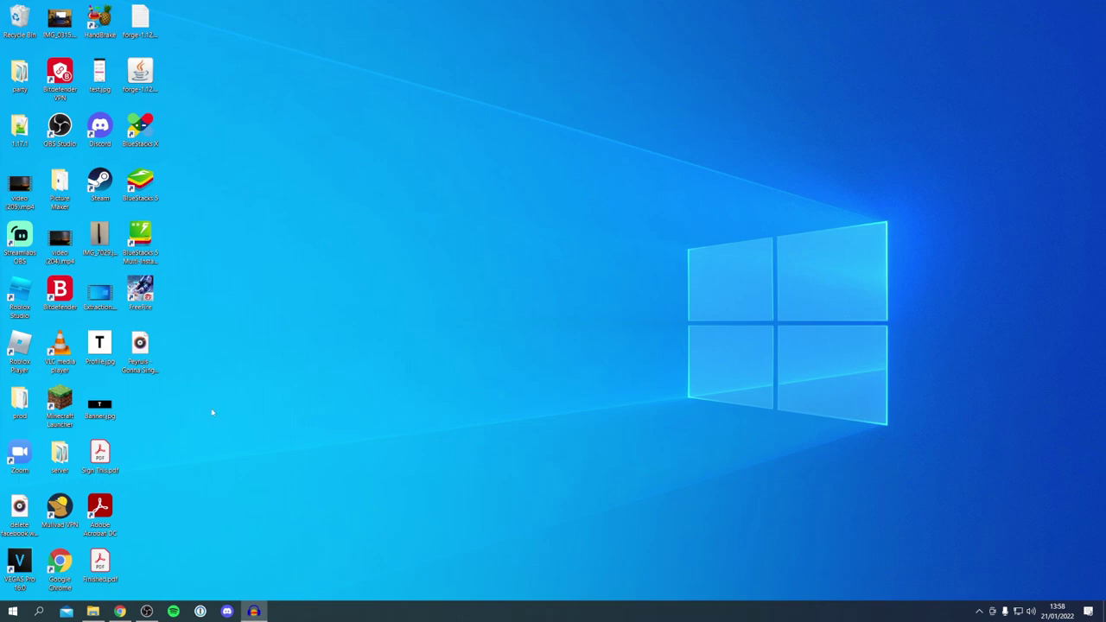
Open Google Chrome, search for "msi afterburner" and go to MSI's official Afterburner page.
click(120, 611)
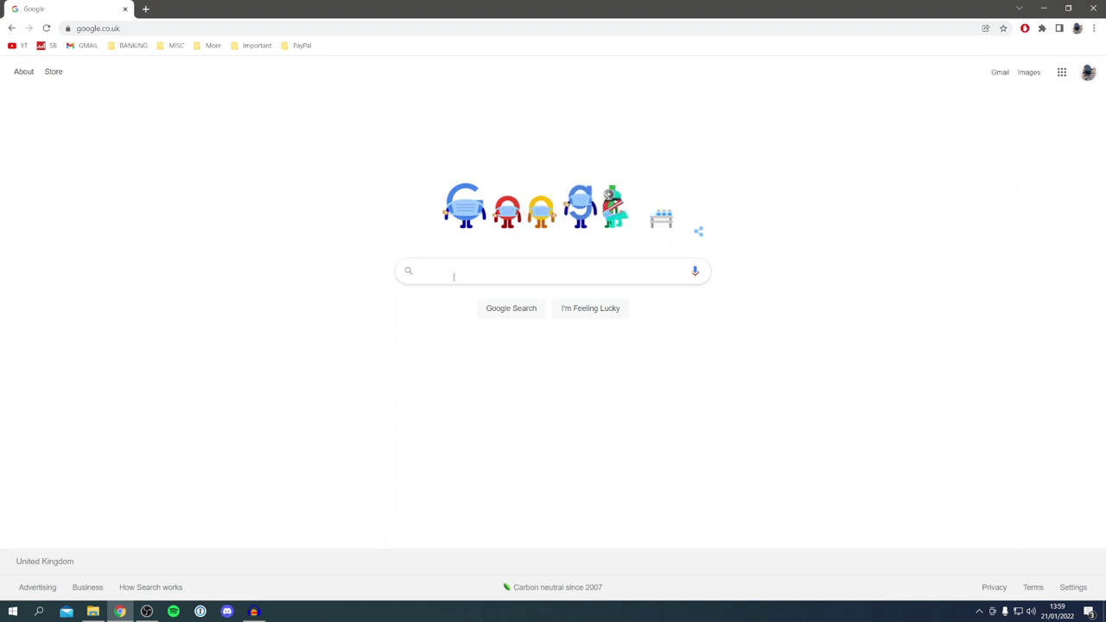
text(msi afterb)
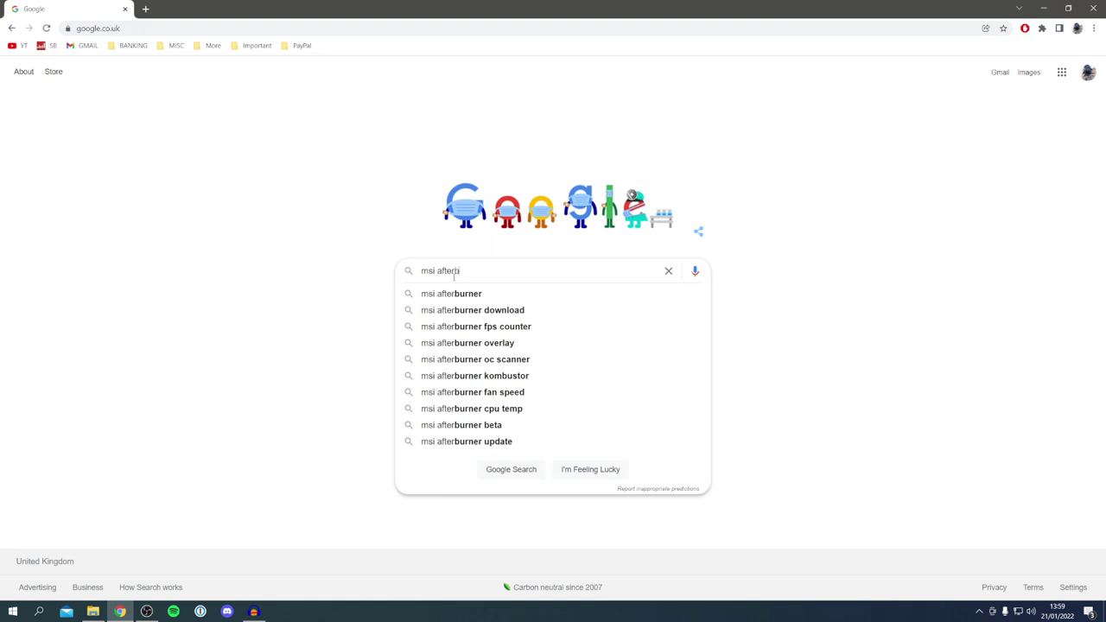
text(urner)
key(Return)
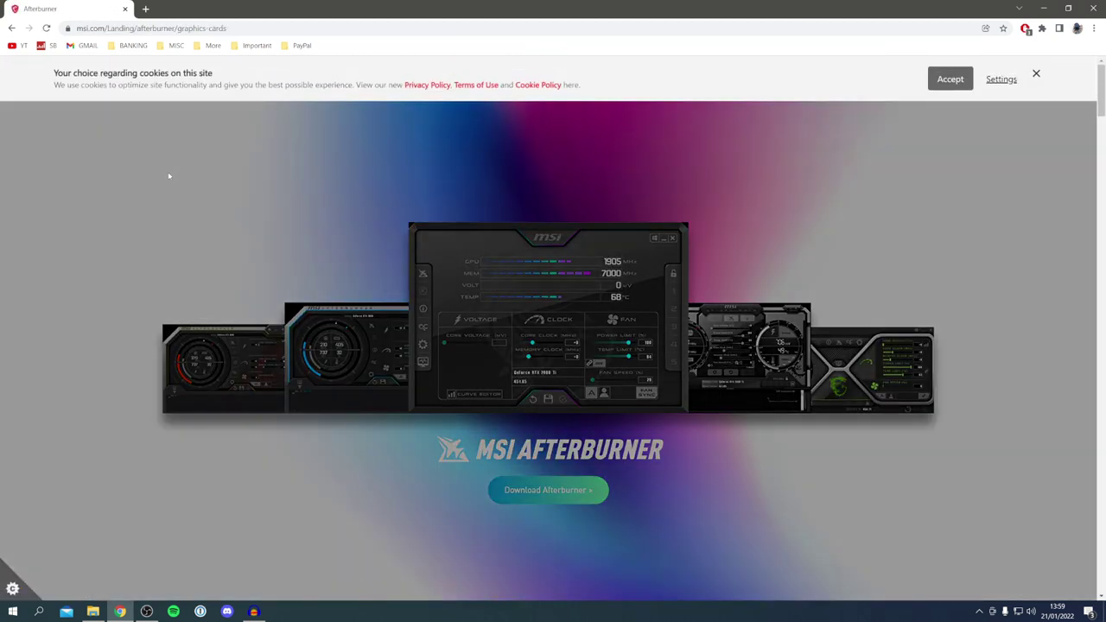
Dismiss the cookie notice on the MSI Afterburner page and download the Afterburner setup archive.
click(1033, 74)
scroll(762, 226, down, 1)
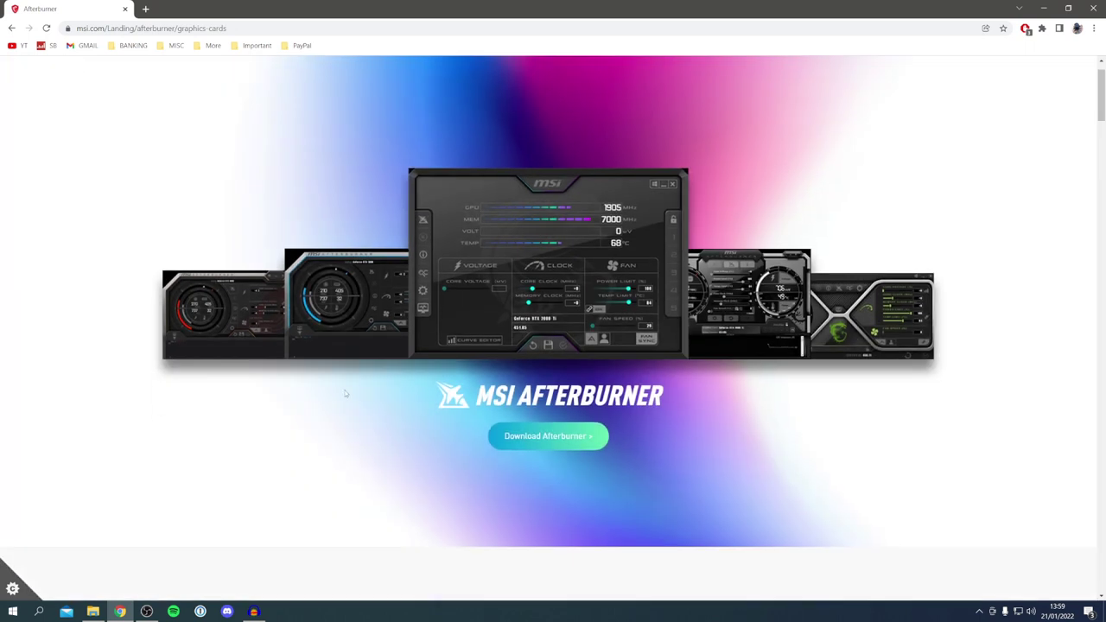
click(565, 437)
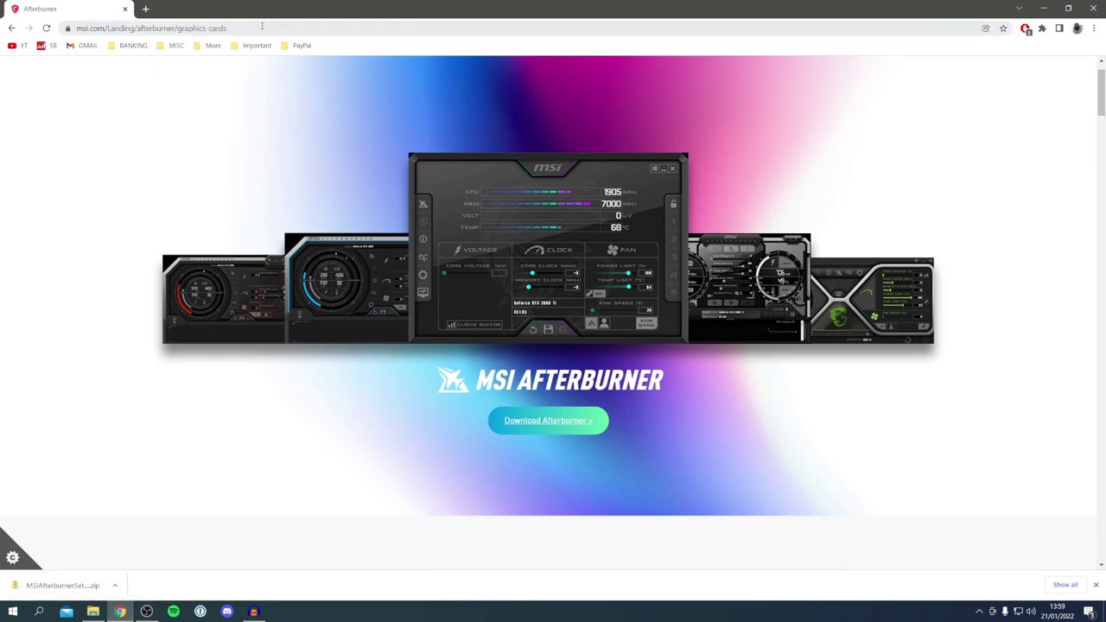
Place the downloaded MSIAfterburnerSetup.zip on the desktop and close the browser.
drag(466, 10, 719, 49)
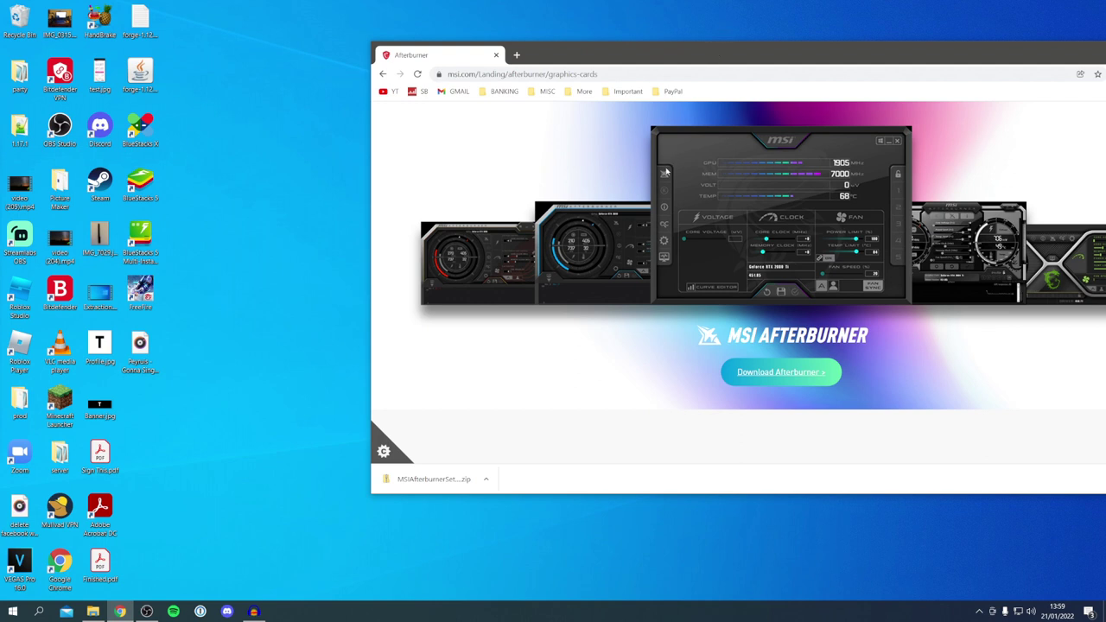
drag(432, 478, 152, 406)
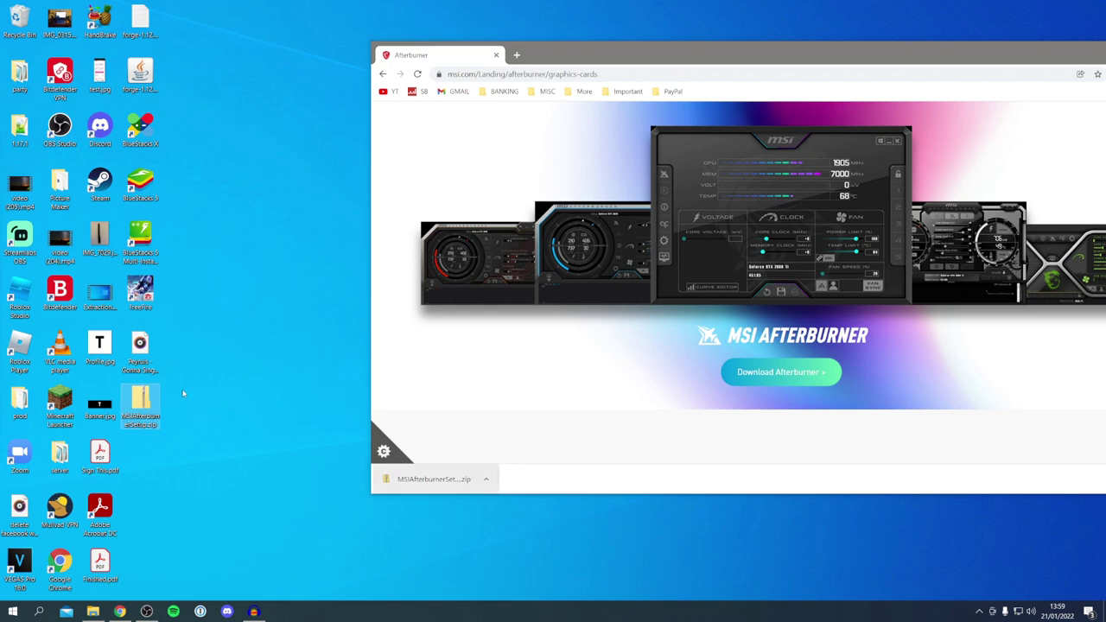
drag(618, 59, 350, 136)
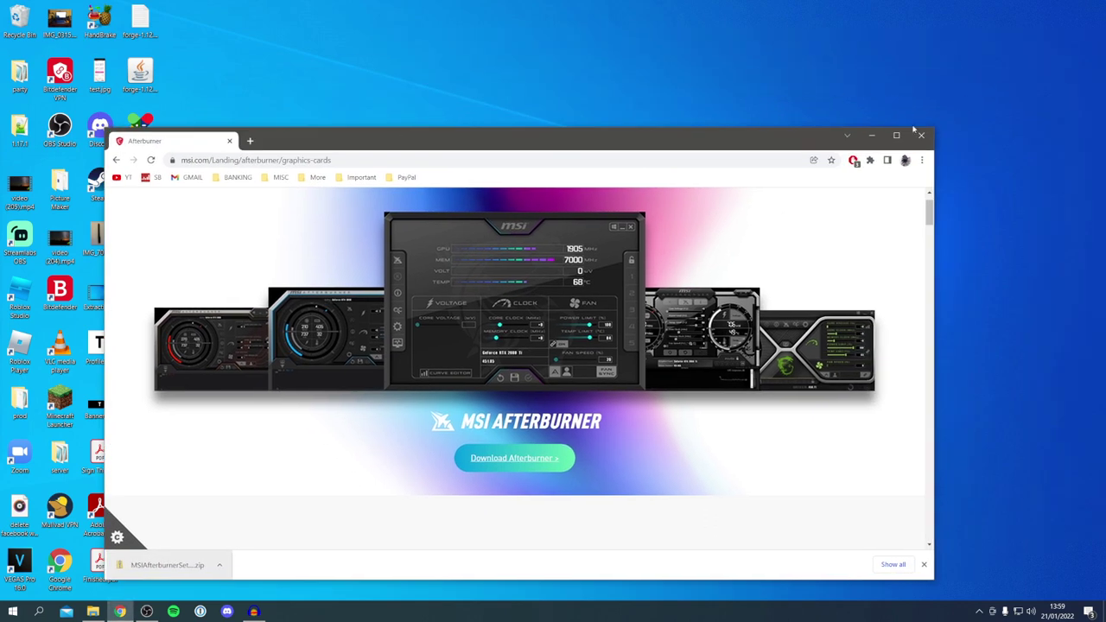
click(915, 131)
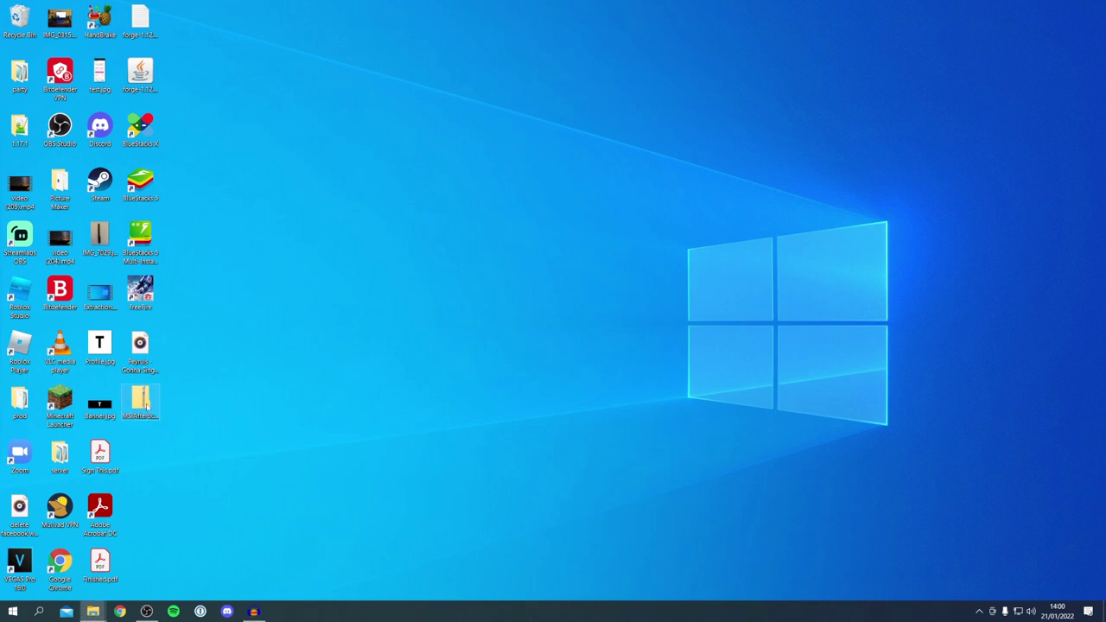
Extract MSIAfterburnerSetup464.exe from MSIAfterburnerSetup.zip to the desktop and launch the installer.
click(92, 610)
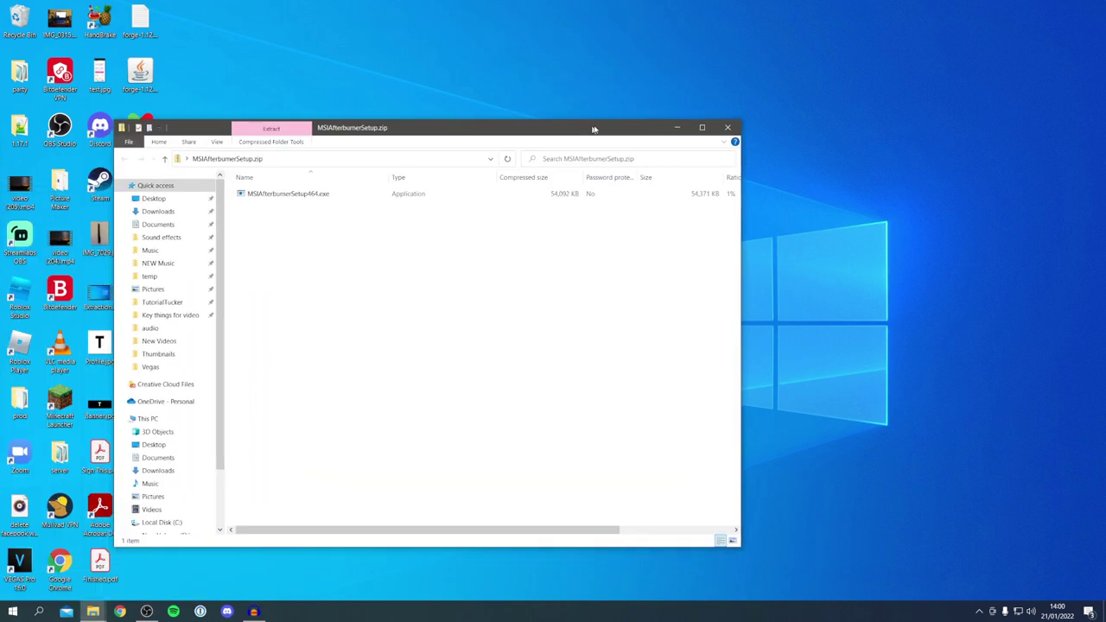
drag(390, 117, 508, 90)
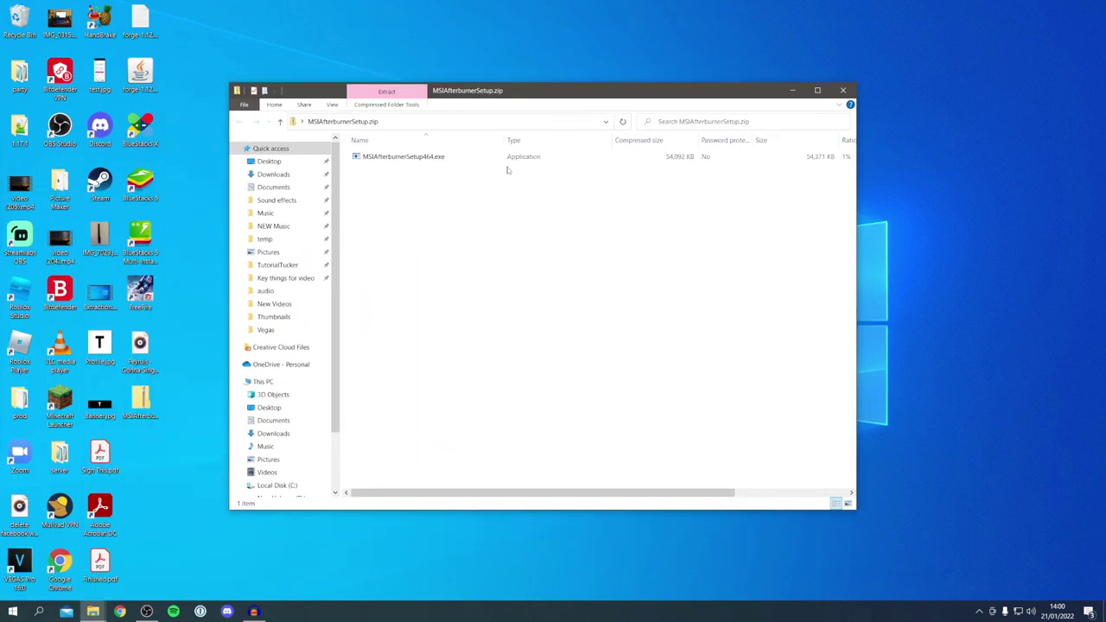
click(501, 156)
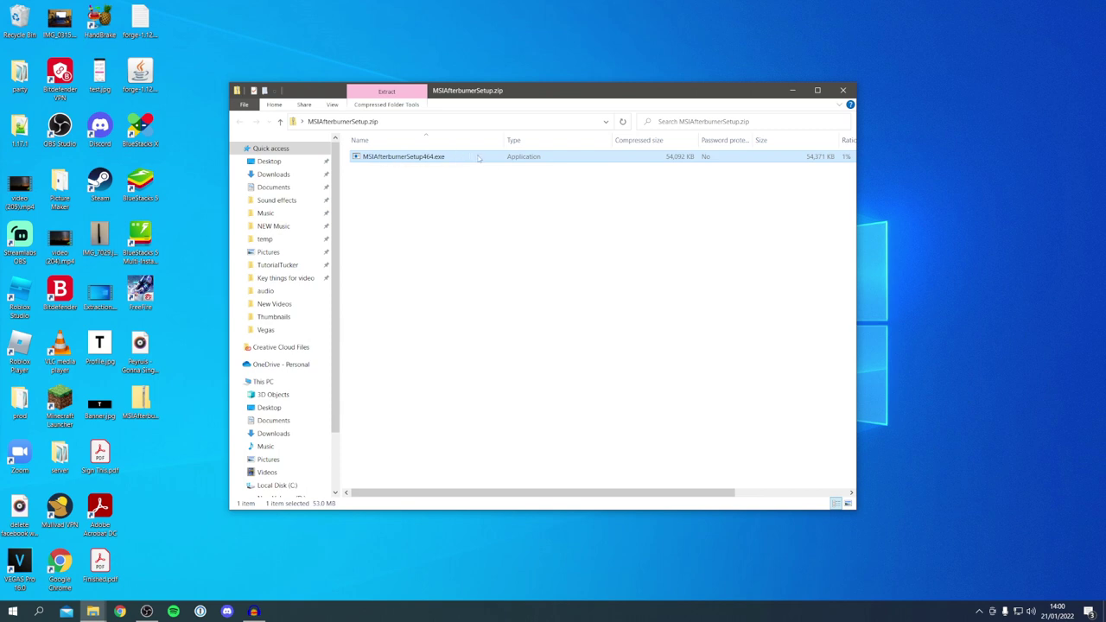
drag(478, 156, 167, 443)
key(super+d)
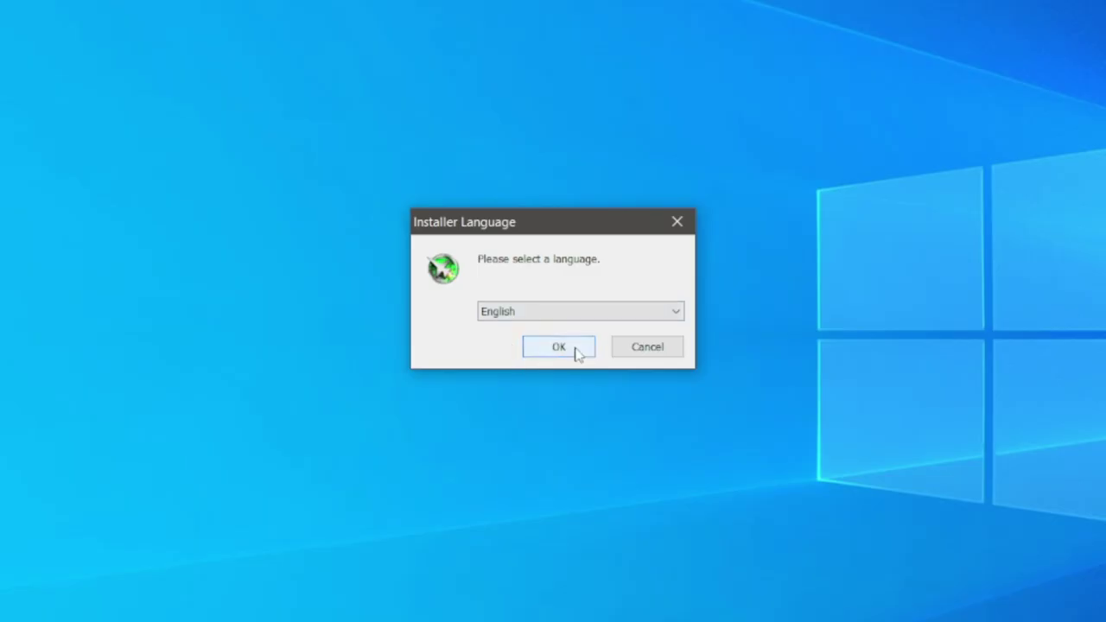
Install MSI Afterburner in English, accepting the license and keeping RivaTuner Statistics Server, the default destination folder and the Start Menu folder.
click(577, 350)
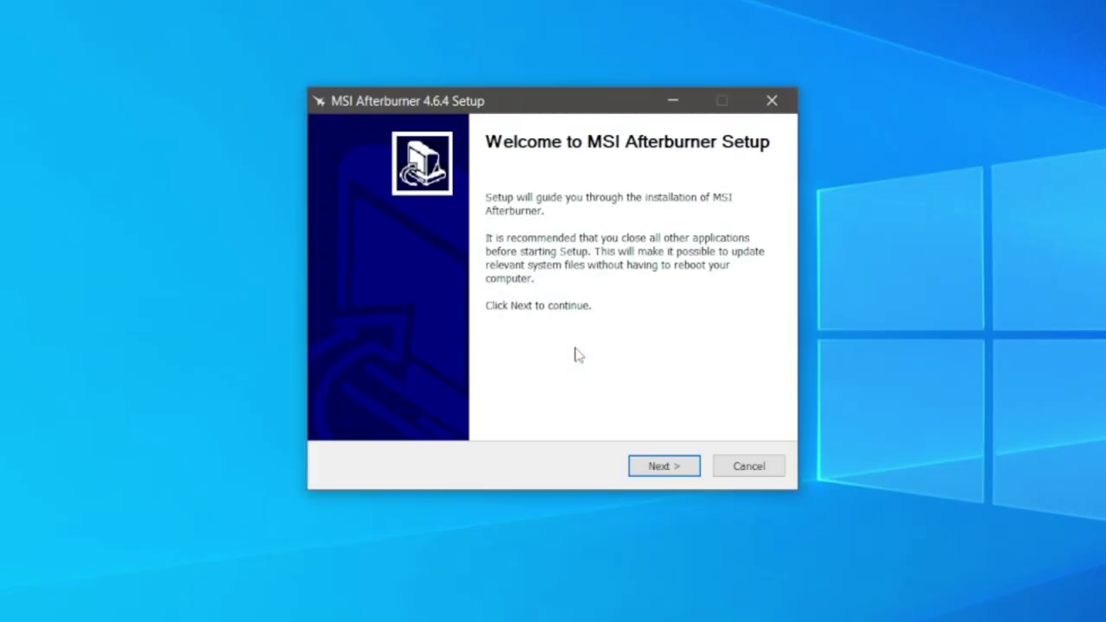
click(657, 466)
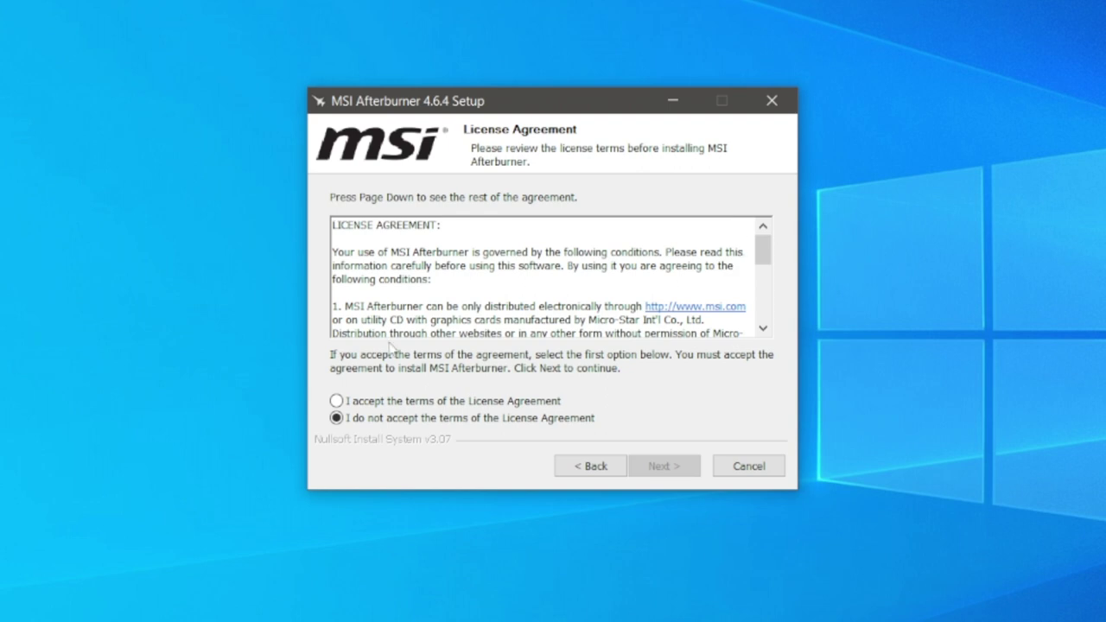
click(335, 401)
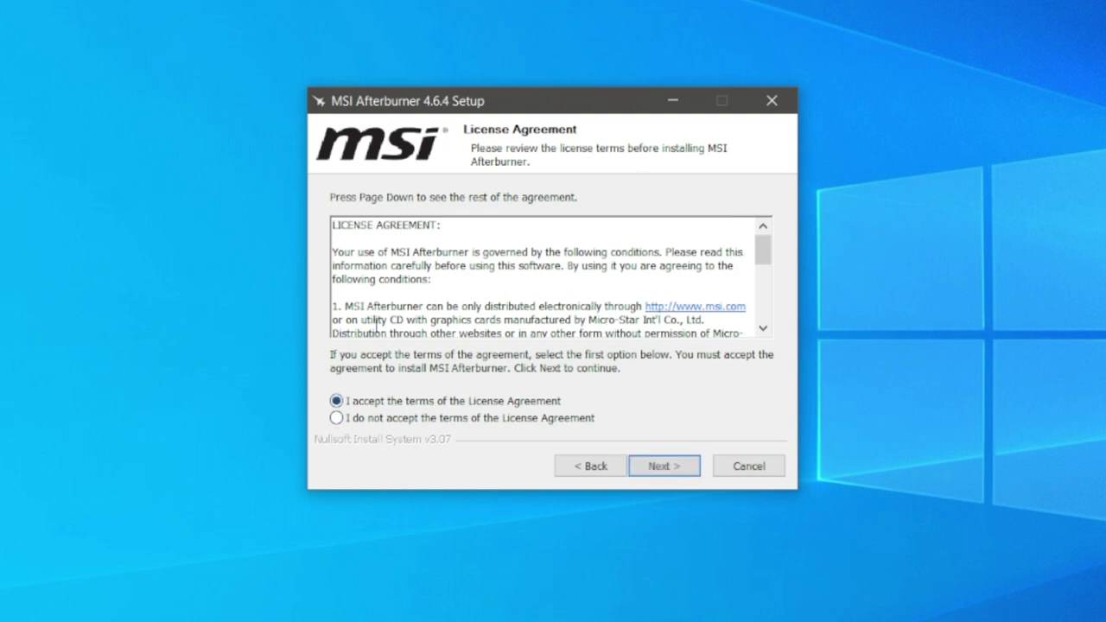
click(677, 467)
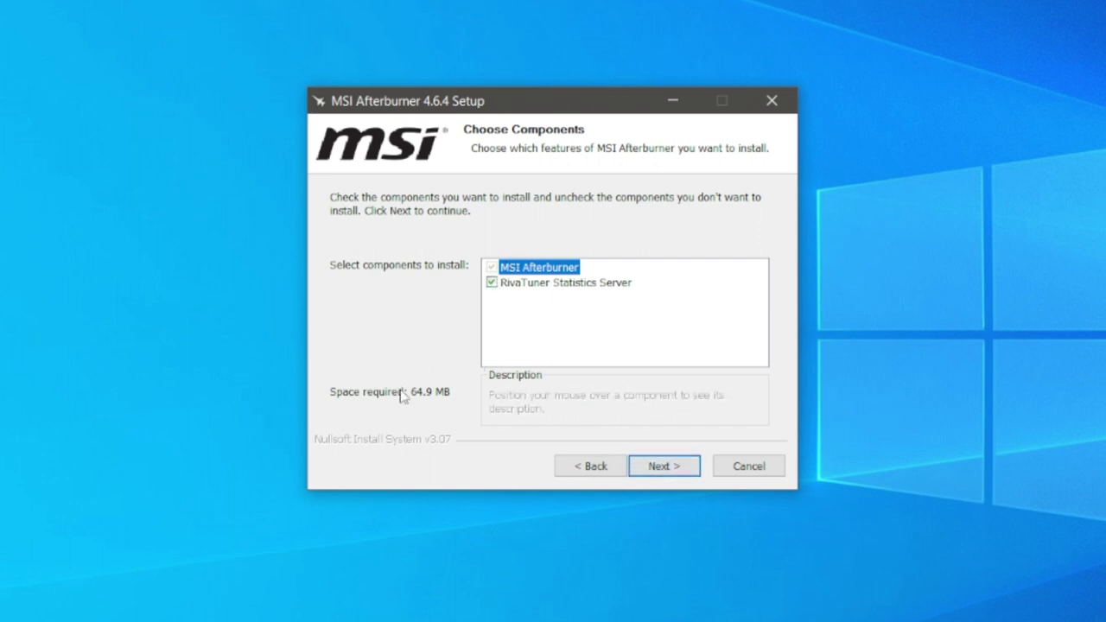
click(665, 466)
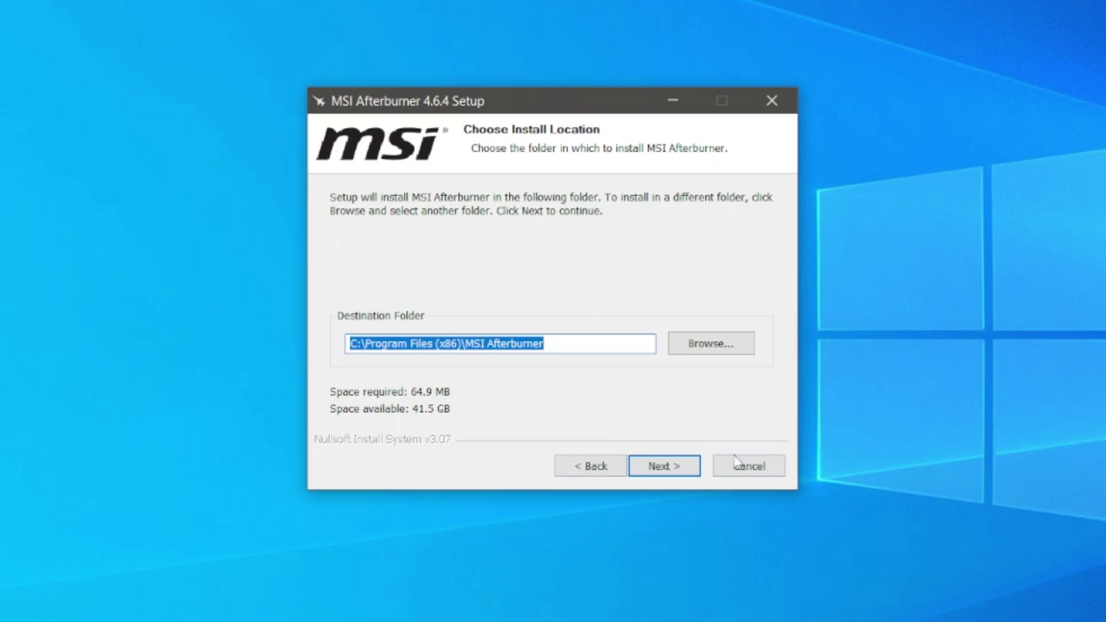
click(659, 466)
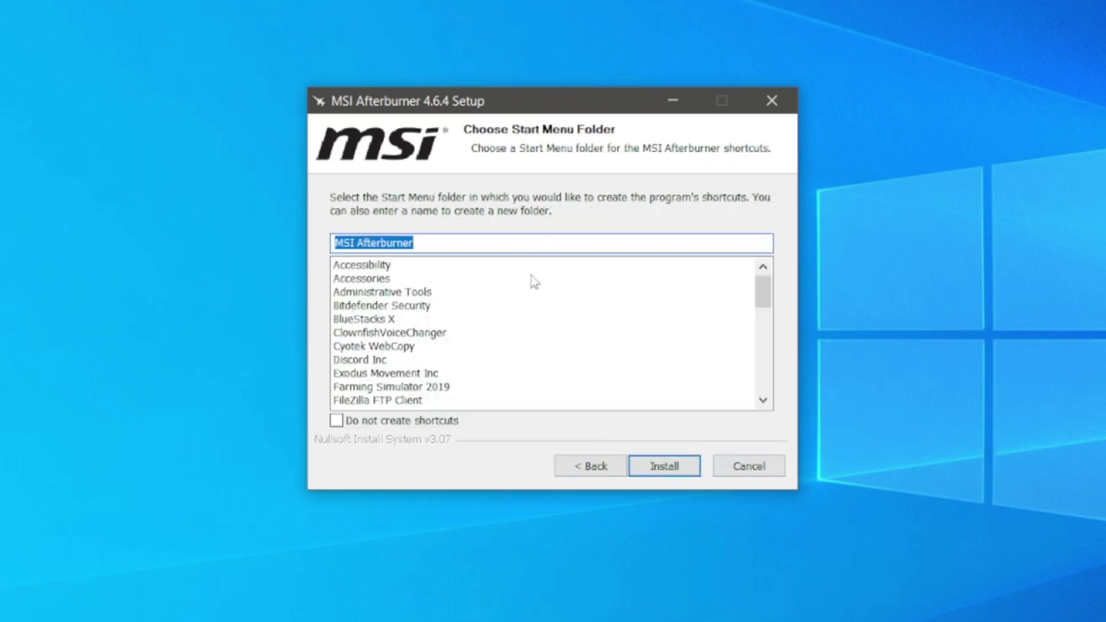
click(662, 465)
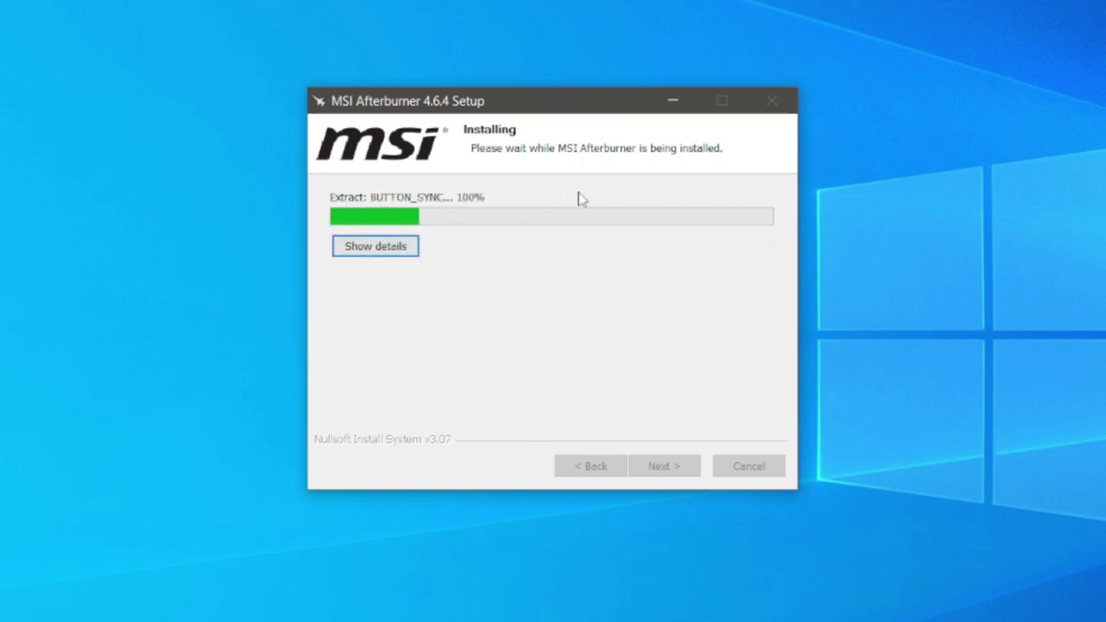
Install RivaTuner Statistics Server, accepting its license agreement and keeping the default destination folder.
drag(511, 132, 510, 120)
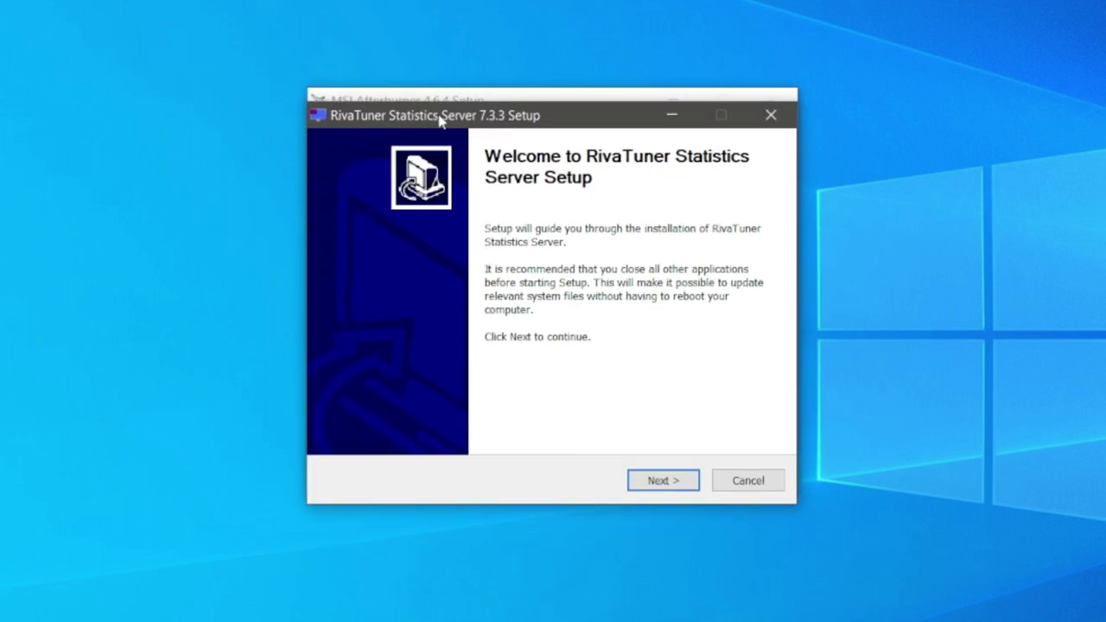
click(676, 484)
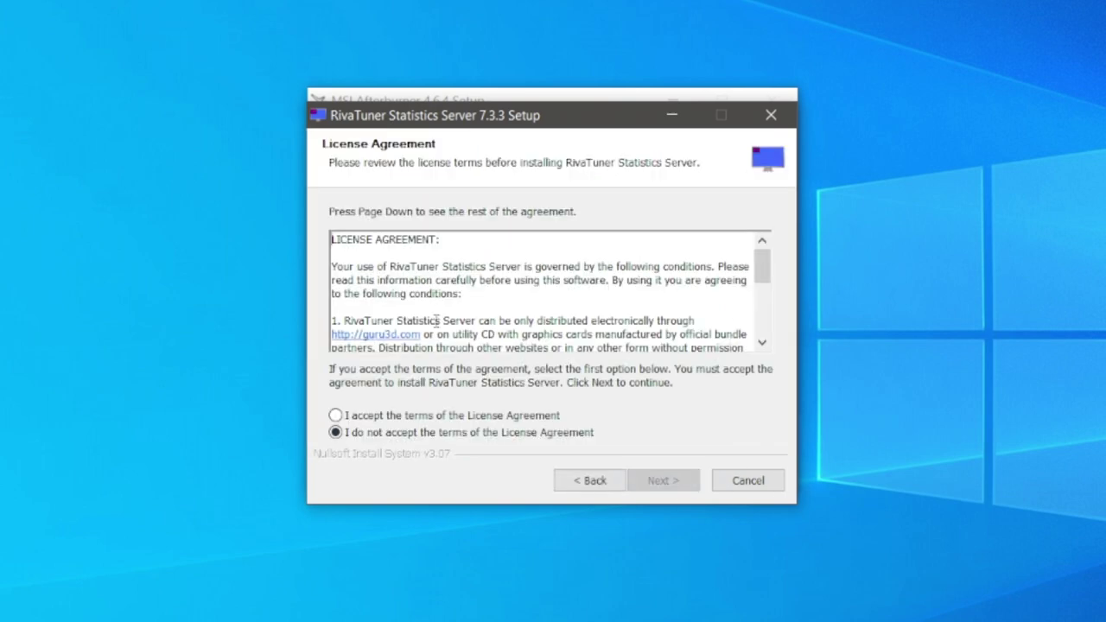
click(450, 416)
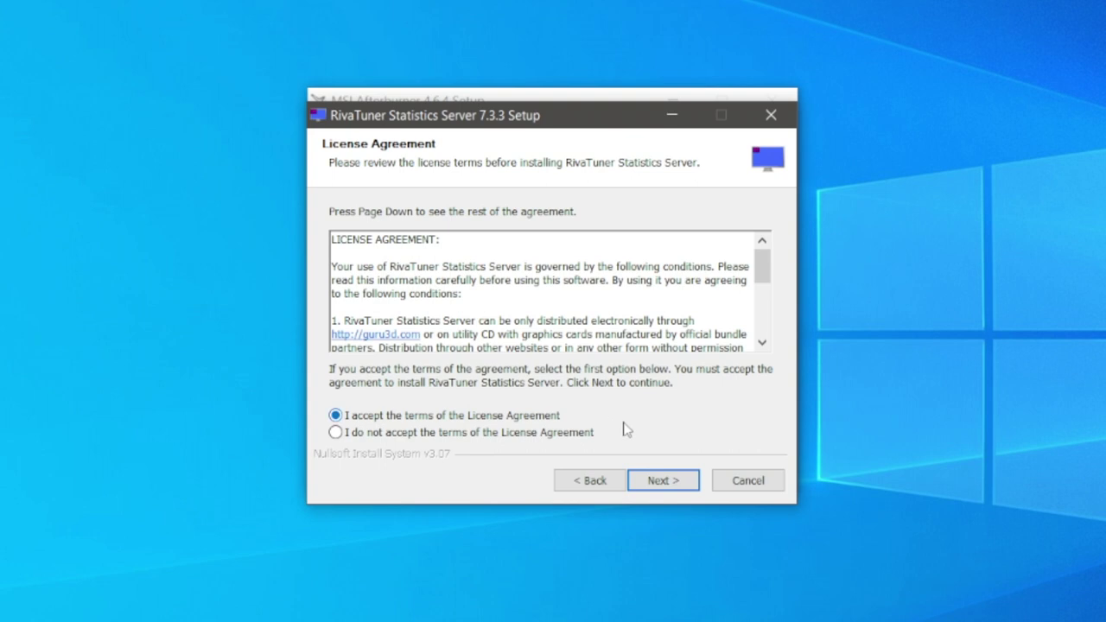
click(674, 486)
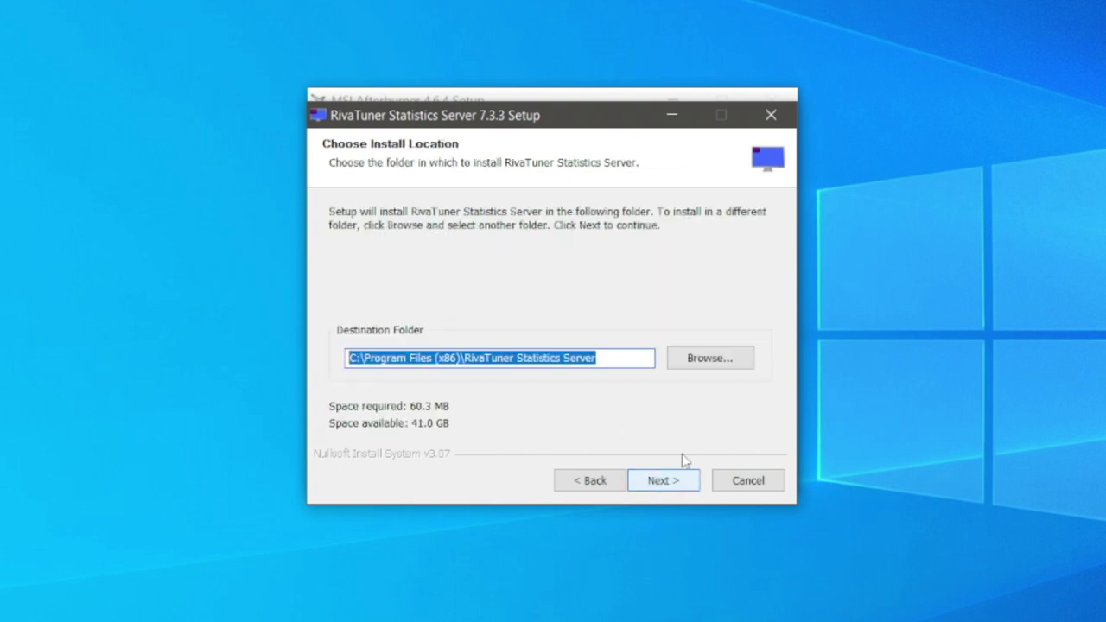
click(661, 484)
click(648, 481)
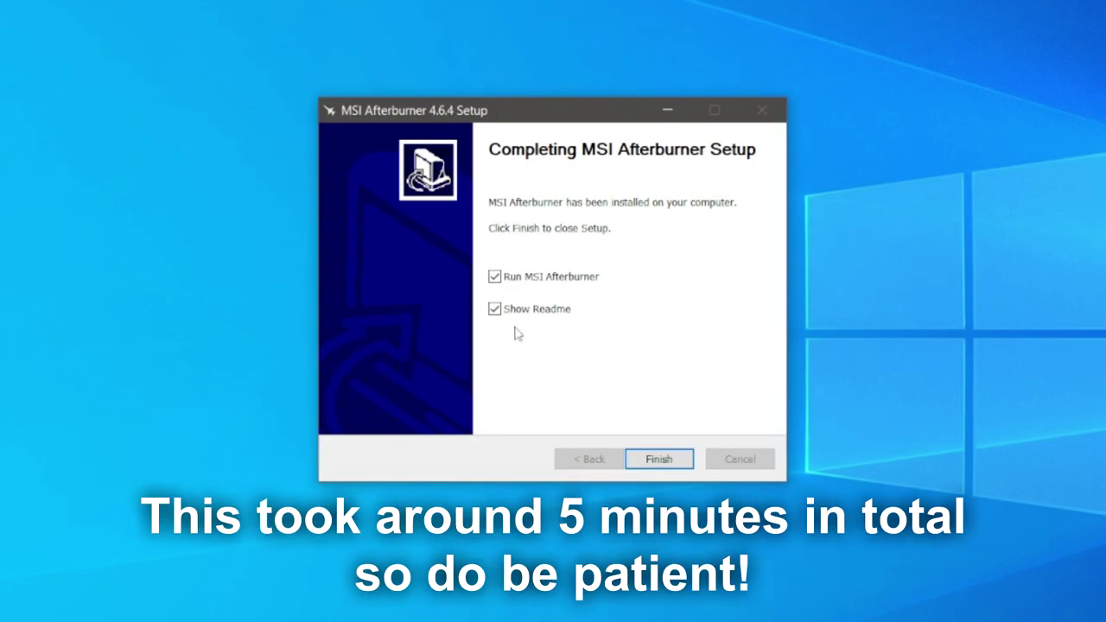
Finish the Afterburner setup with Show Readme off and Run MSI Afterburner on, and open the program's properties.
click(537, 309)
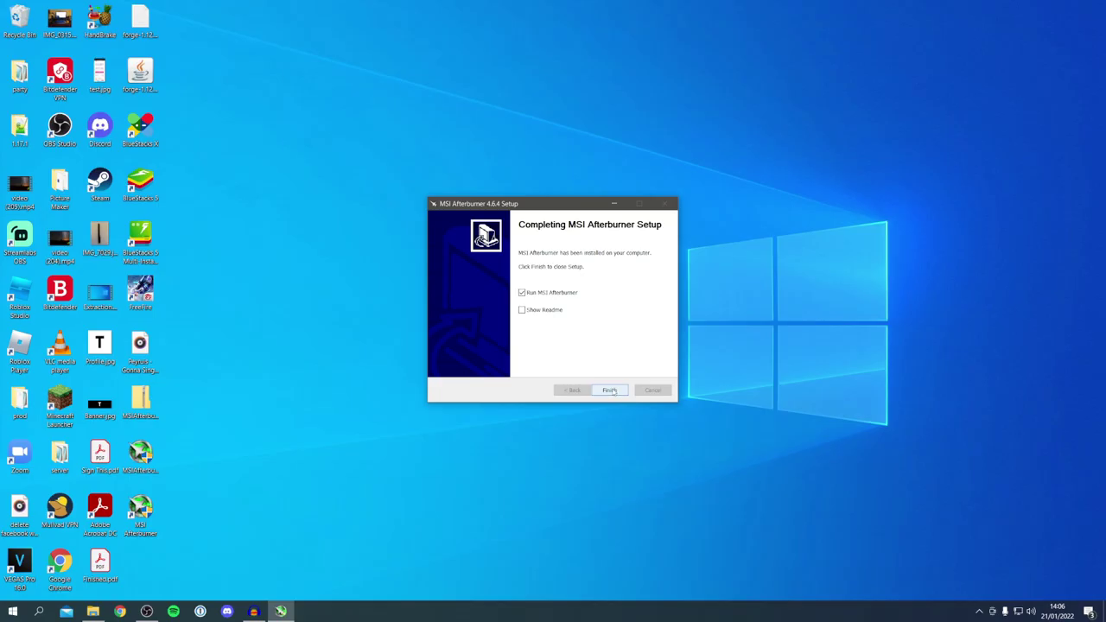
click(658, 458)
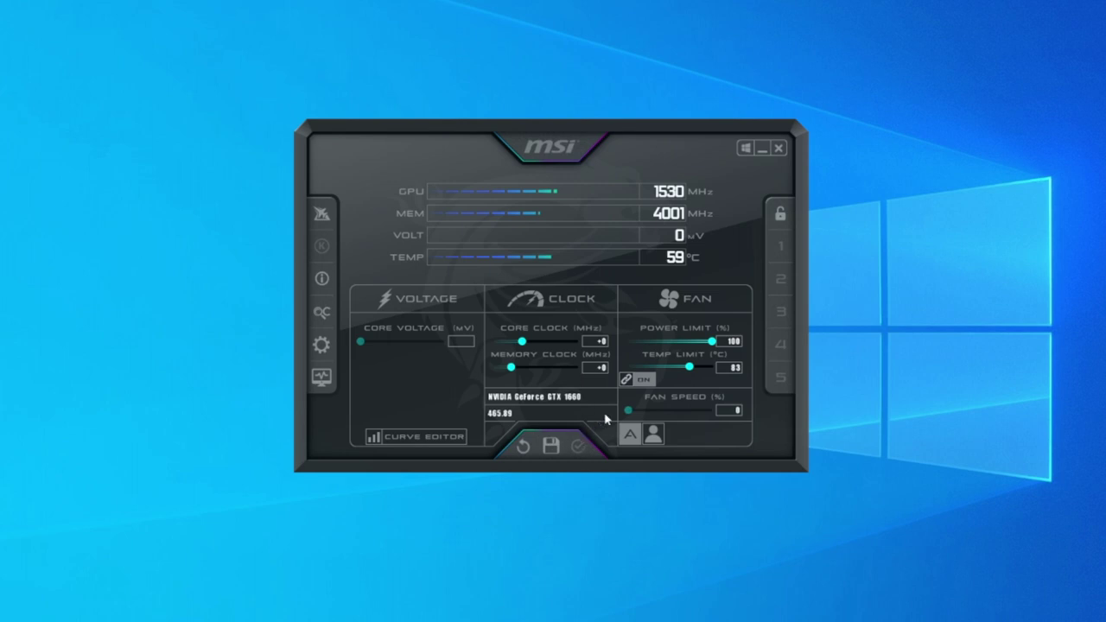
click(319, 345)
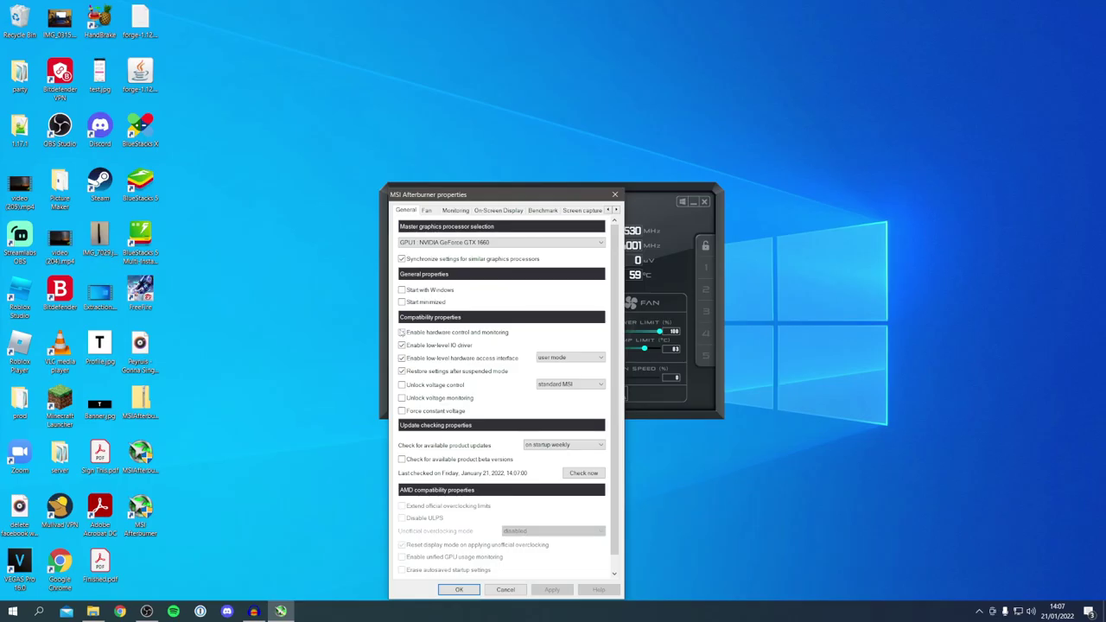
drag(453, 199, 484, 119)
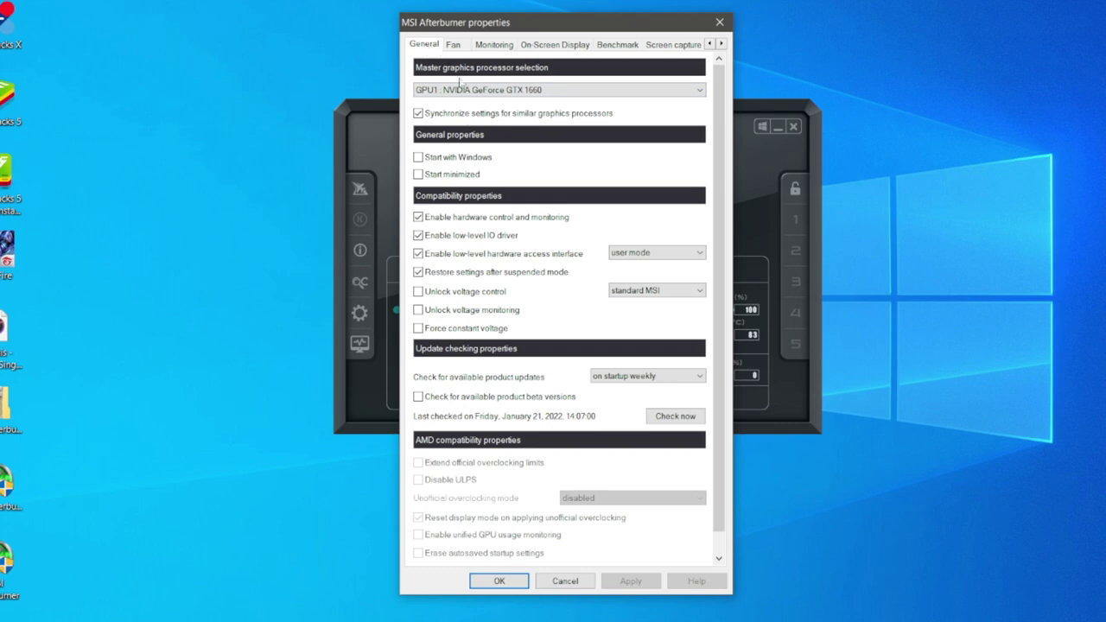
click(467, 159)
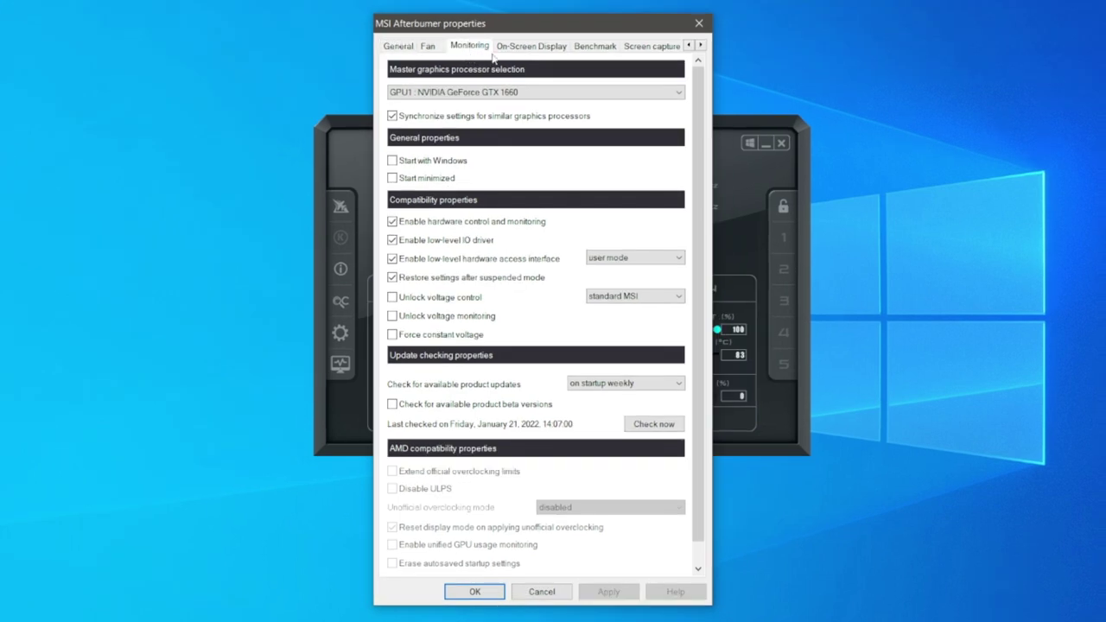
Set the Framerate monitoring graph to show in the On-Screen Display and in the tray icon.
click(468, 49)
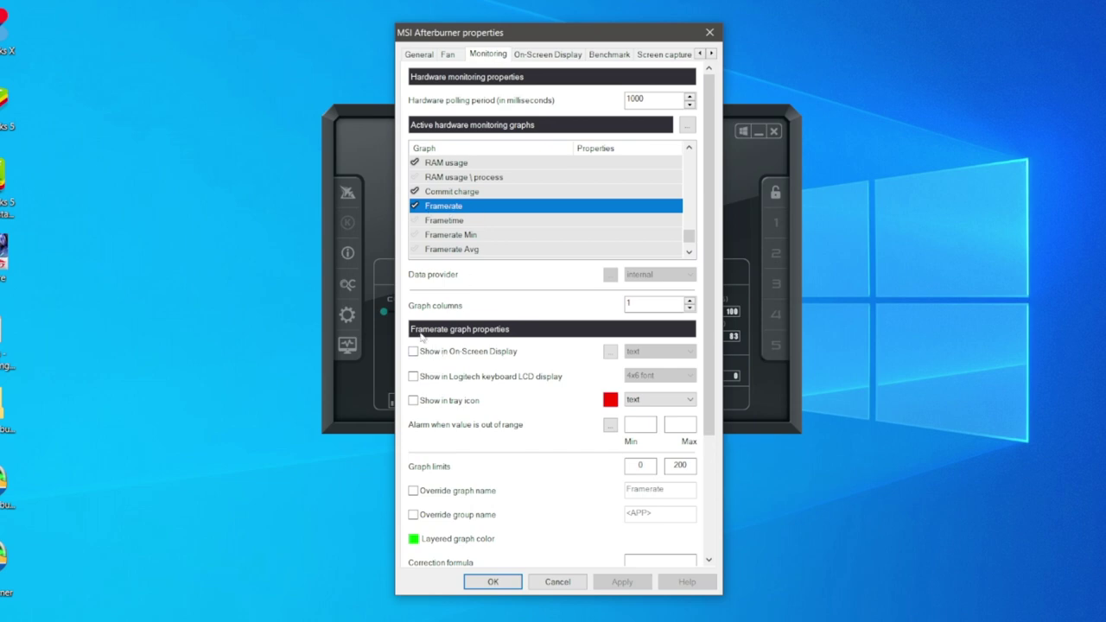
click(475, 359)
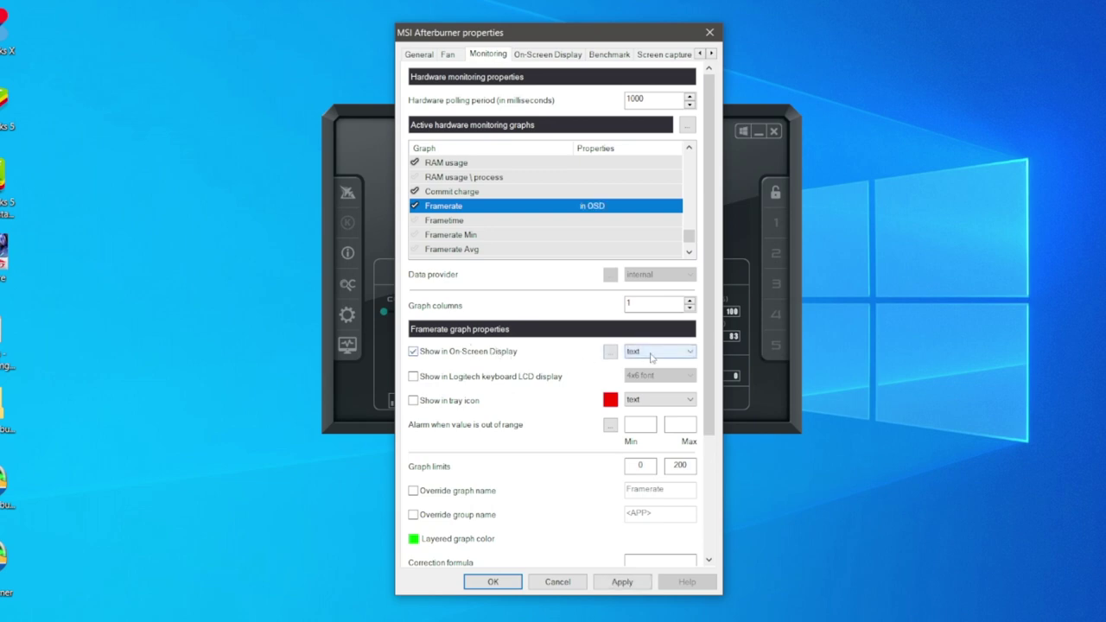
click(468, 400)
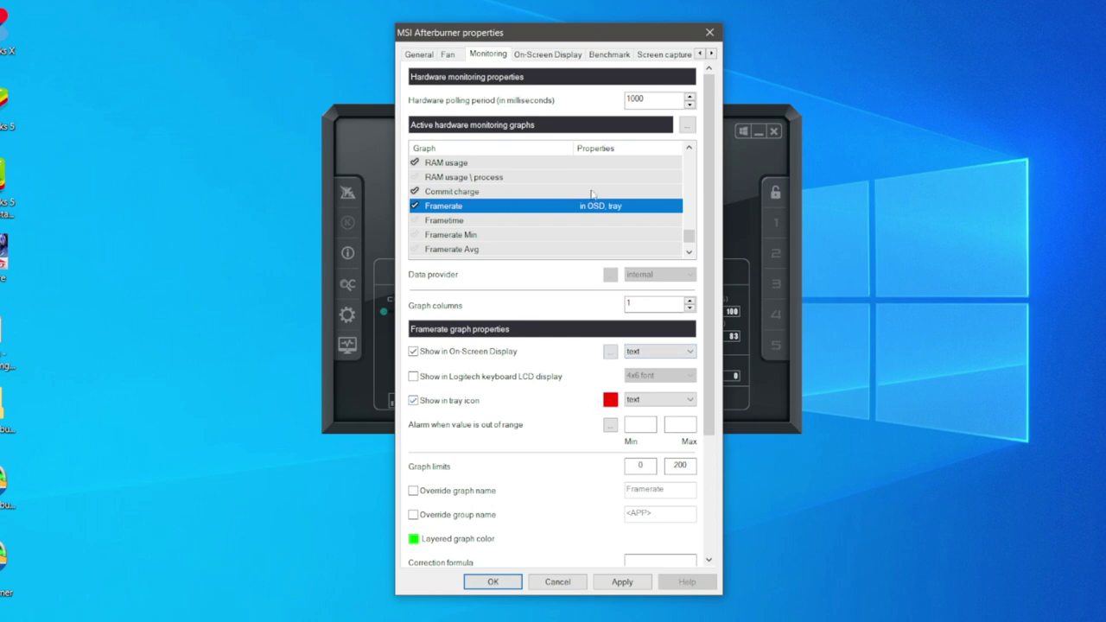
Set the RAM usage monitoring graph to show in the On-Screen Display and in the tray icon, and apply the changes.
scroll(516, 227, up, 1)
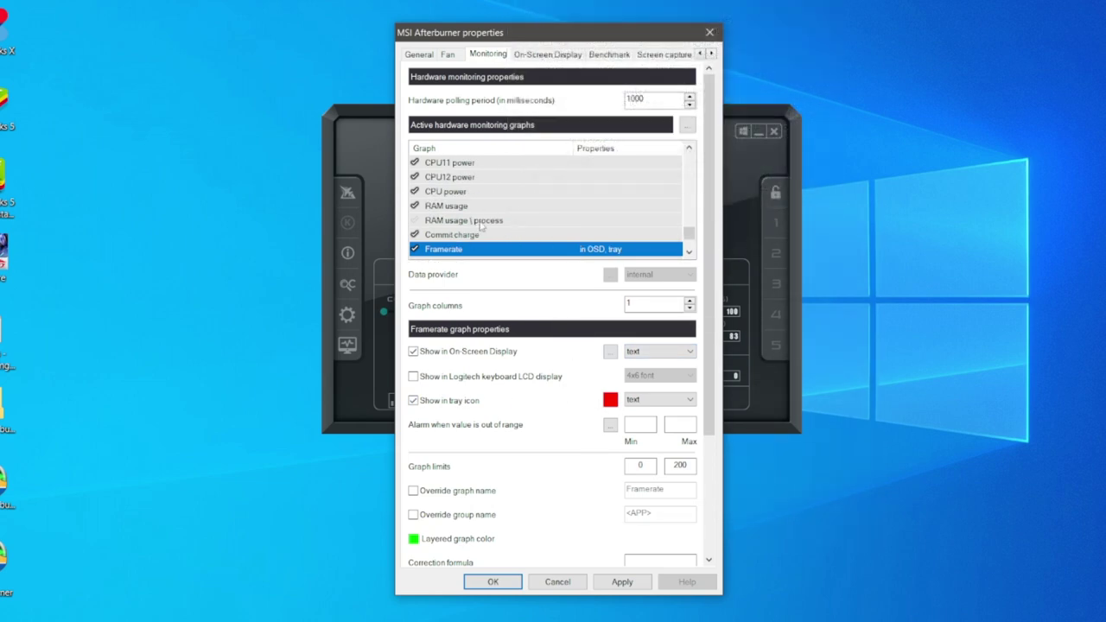
click(463, 206)
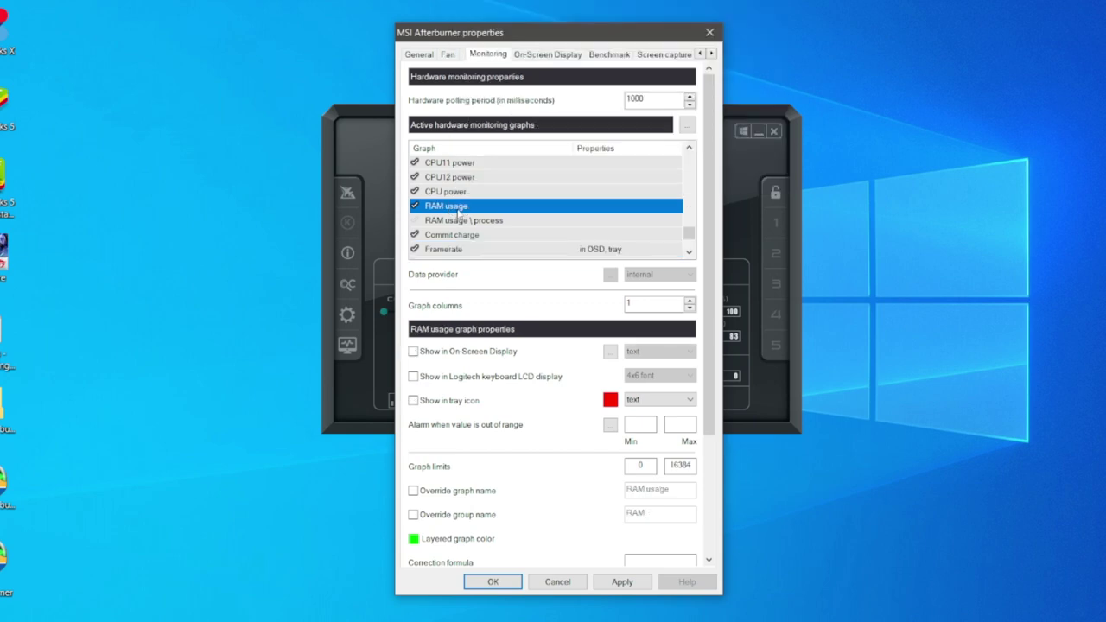
click(475, 354)
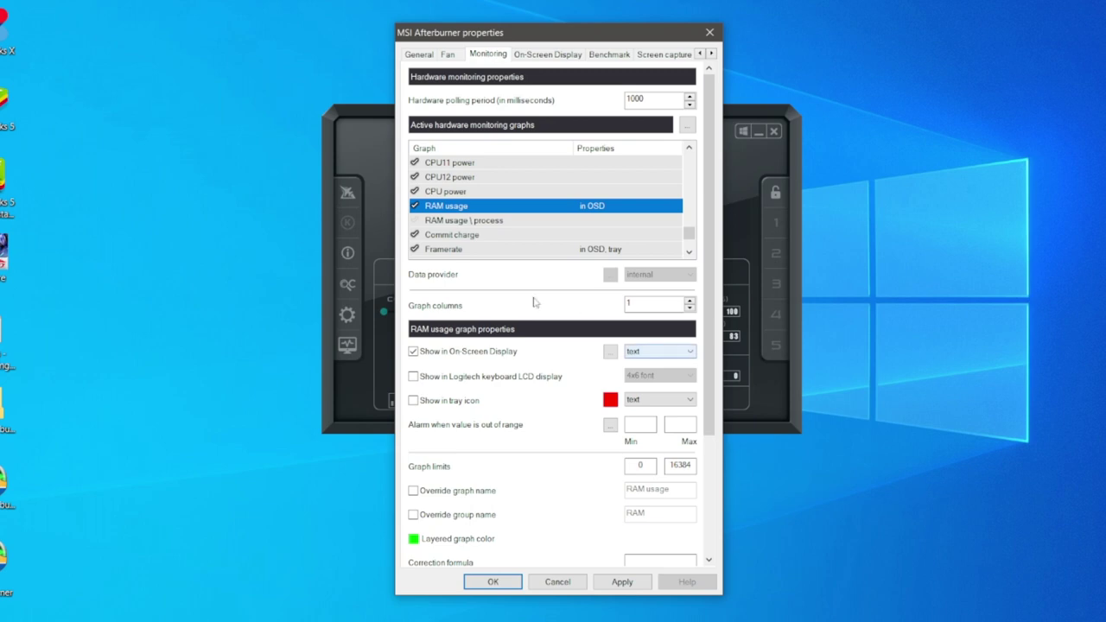
click(444, 406)
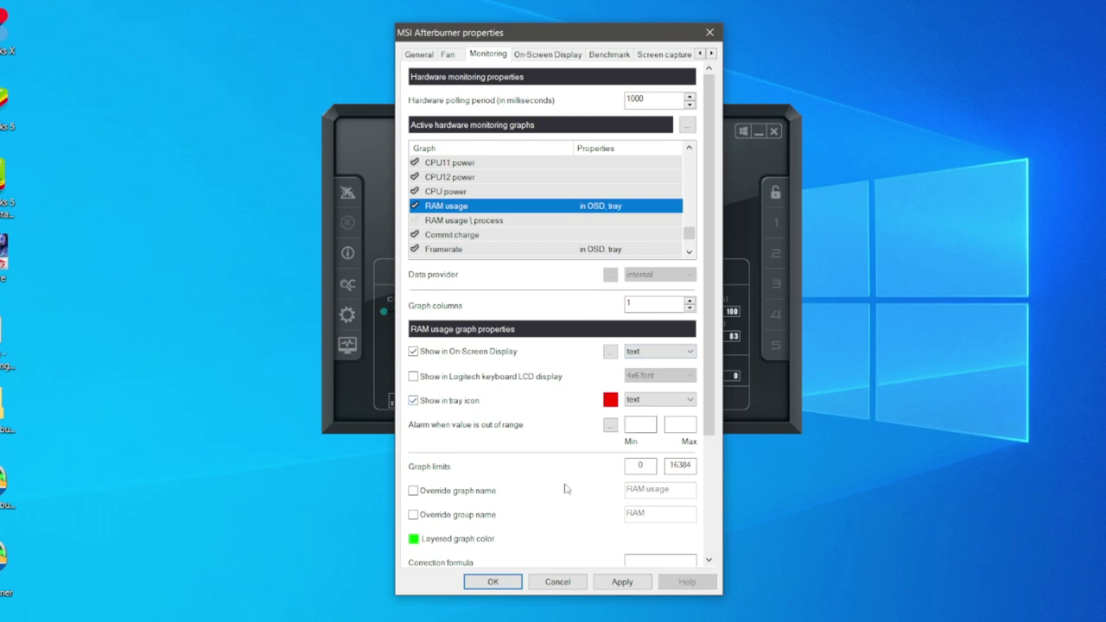
scroll(507, 191, up, 9)
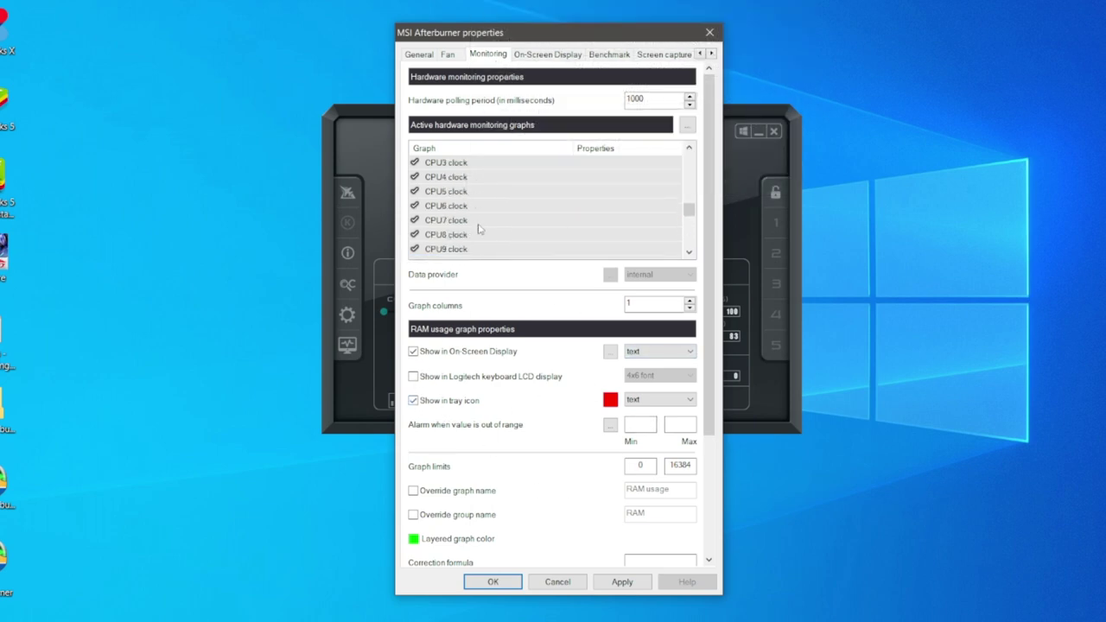
scroll(548, 221, up, 7)
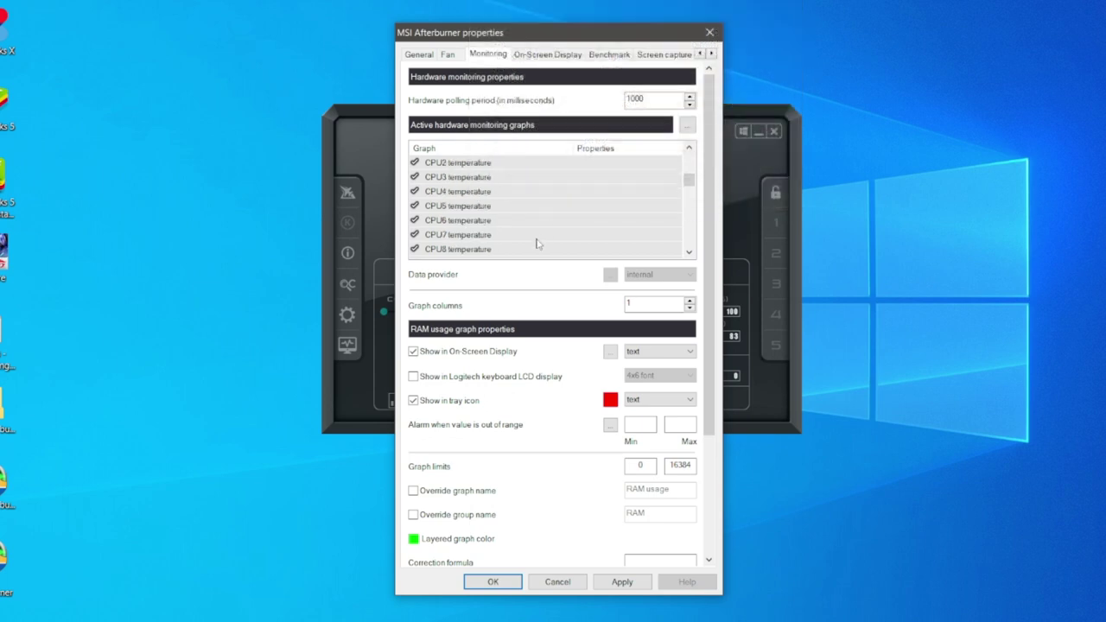
click(622, 581)
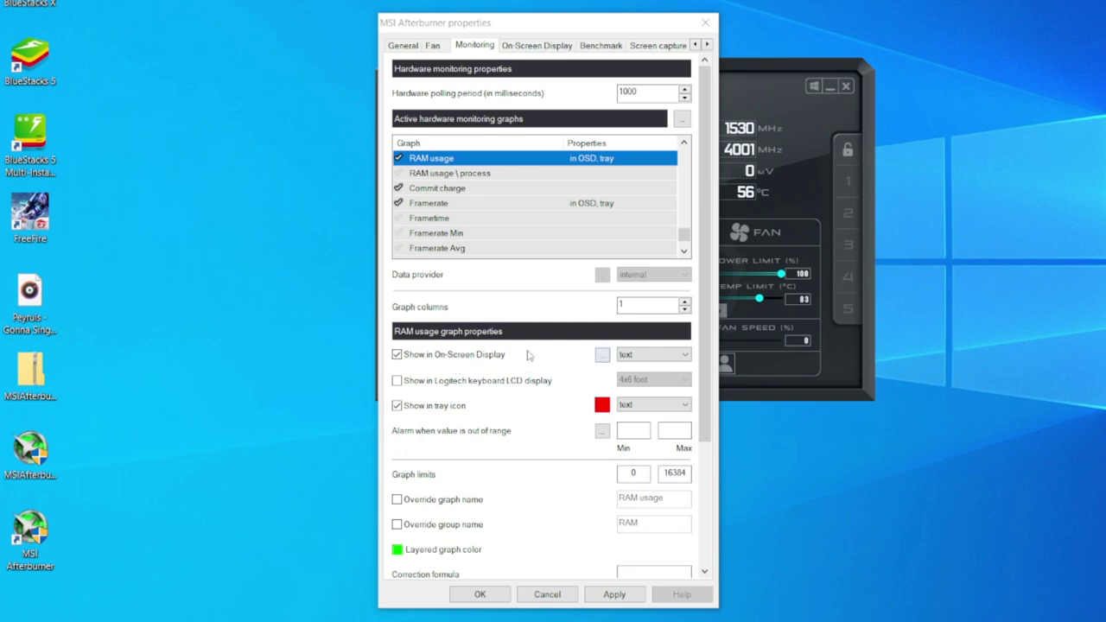
Change Color 4 of the modern On-Screen Display layout to red 209, green 0, blue 0, and accept the layout.
click(602, 357)
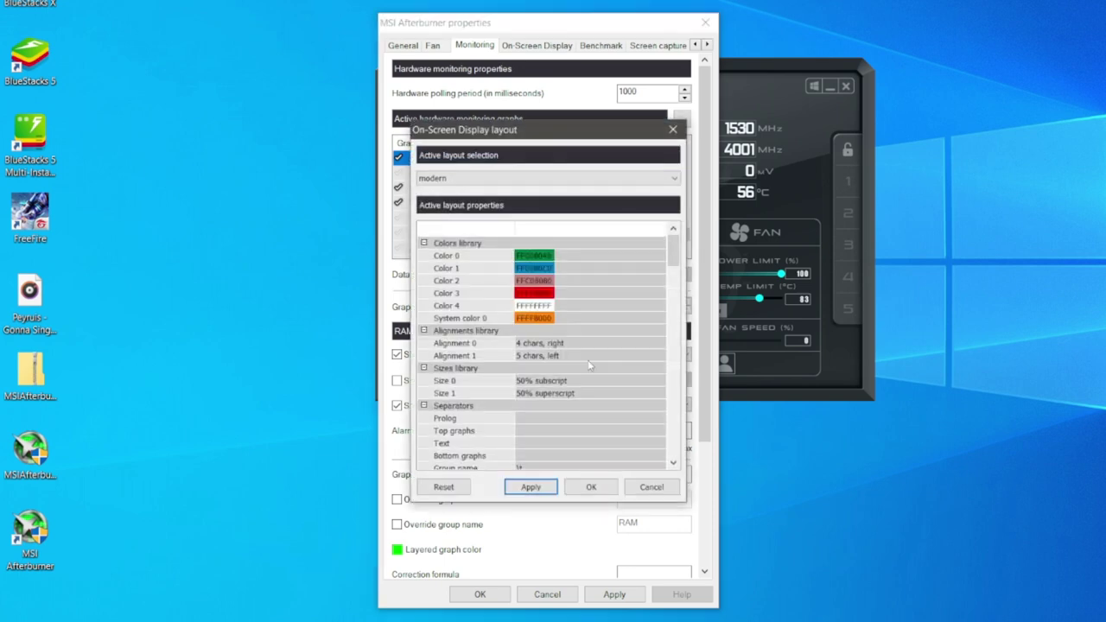
click(544, 307)
click(542, 307)
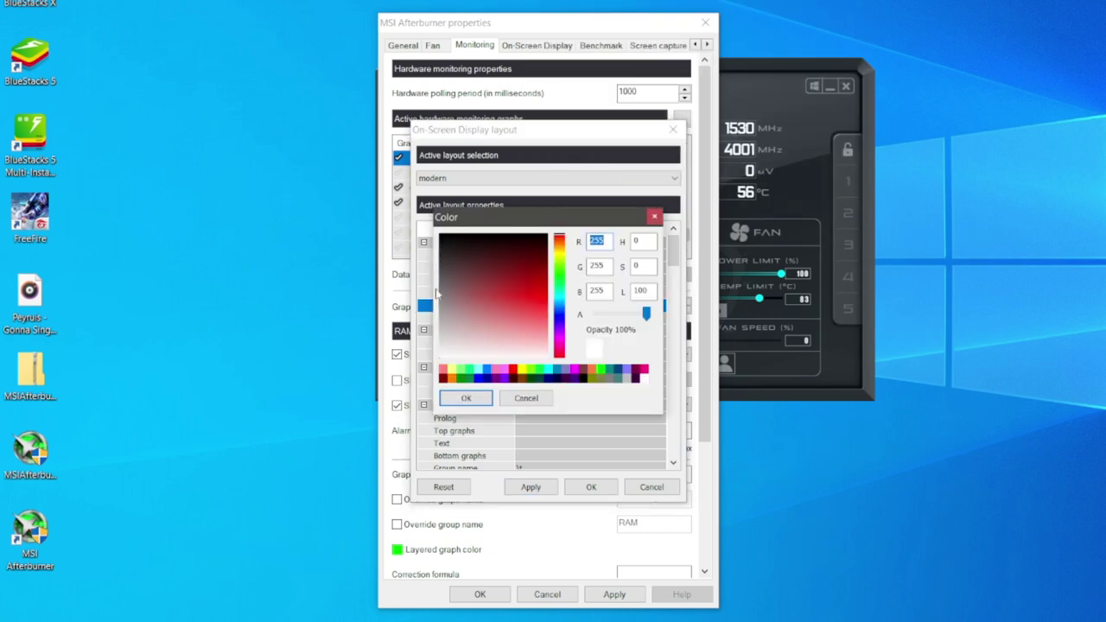
text(209)
key(Tab)
text(0)
key(Tab)
text(0)
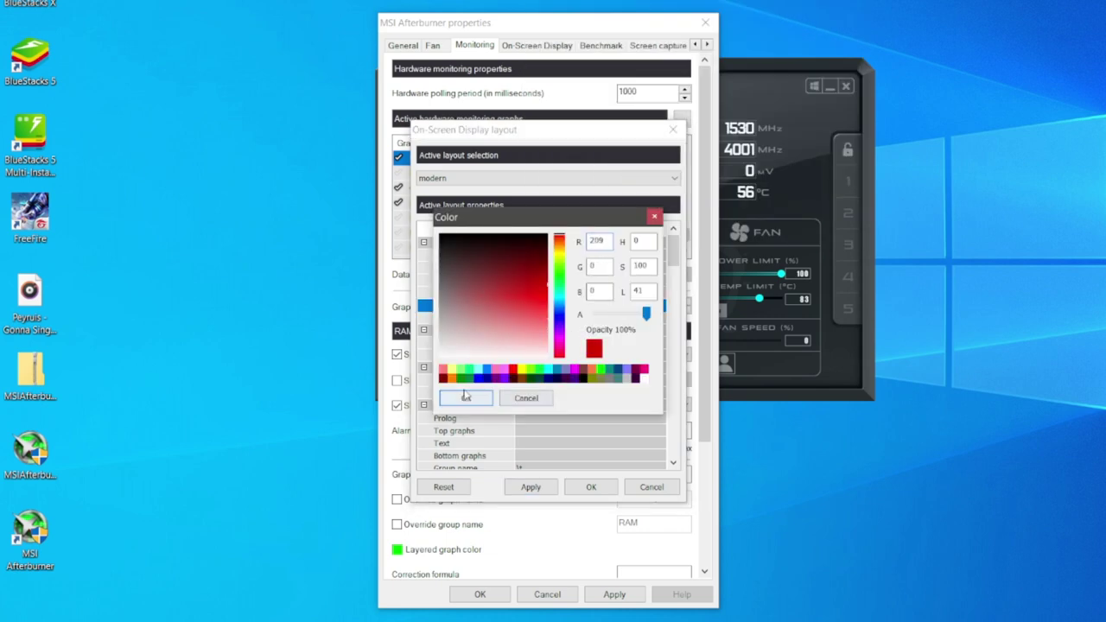
click(465, 397)
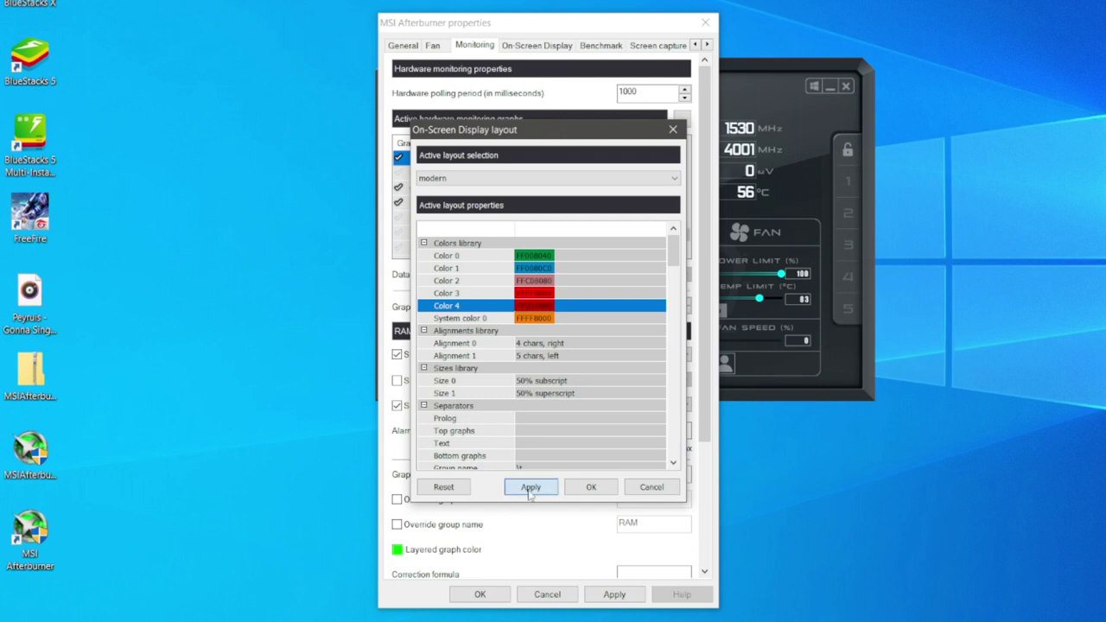
click(588, 487)
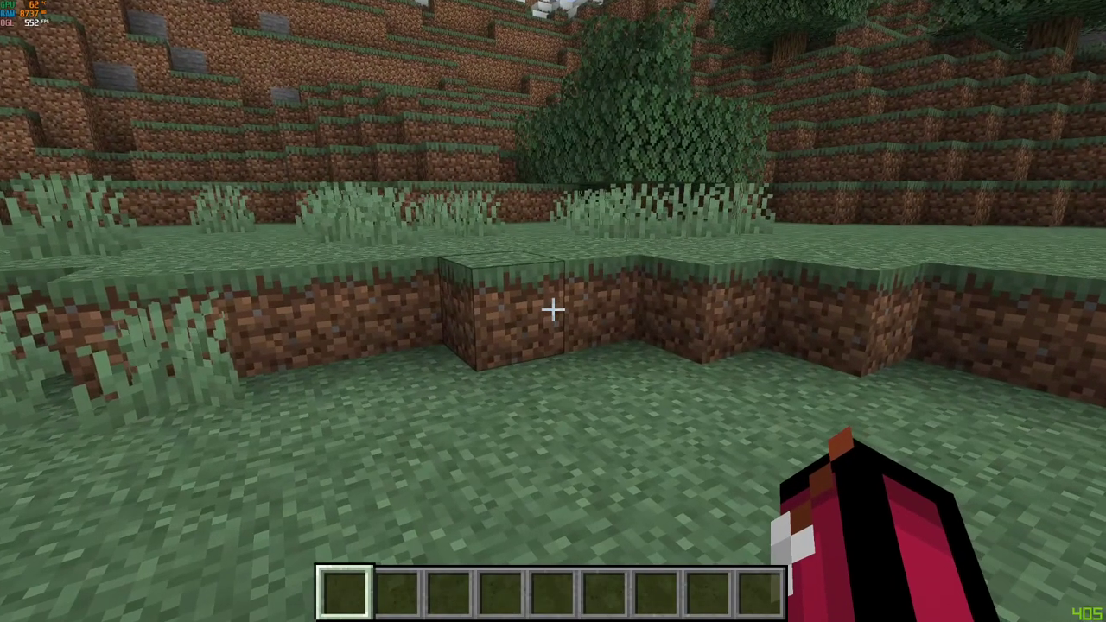
key(t)
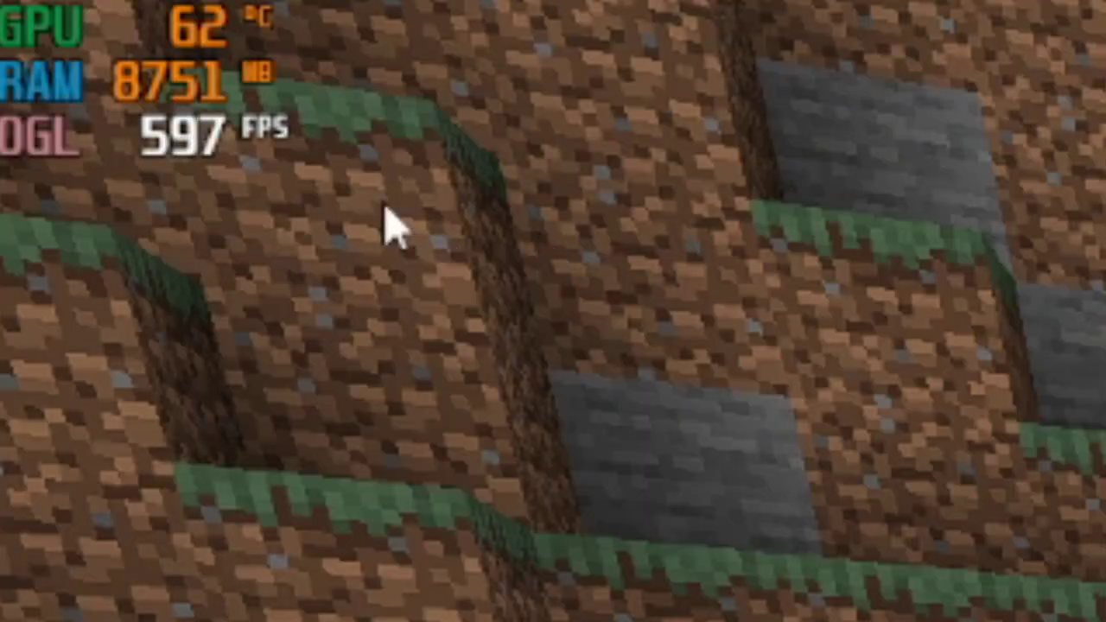